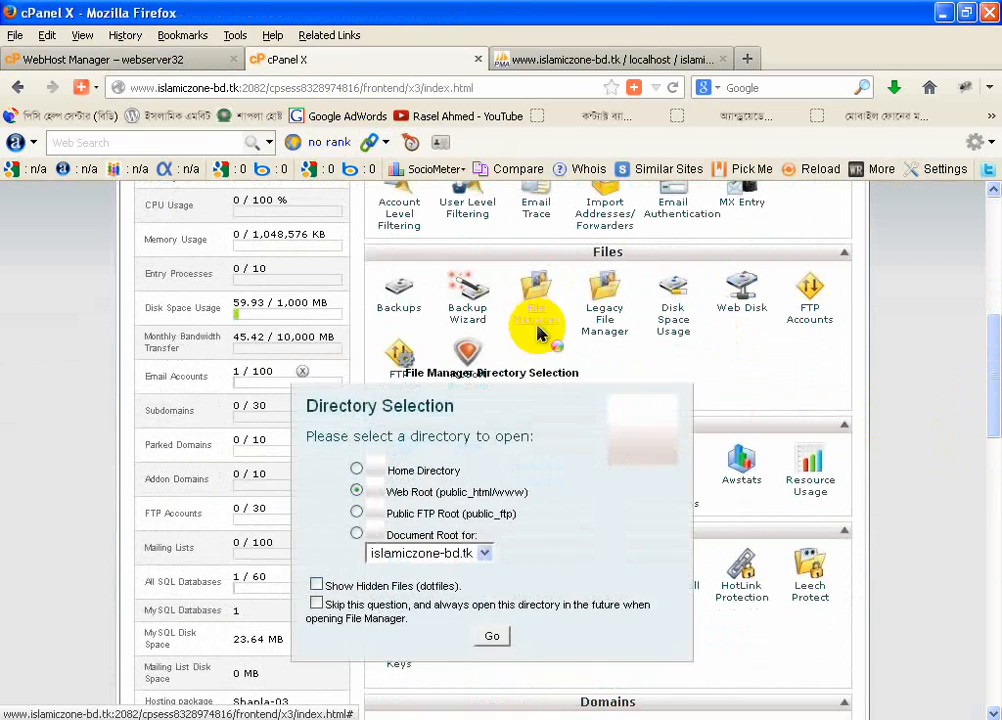
Open the Web Root (public_html/www) directory in File Manager and look through its files
left_click(493, 636)
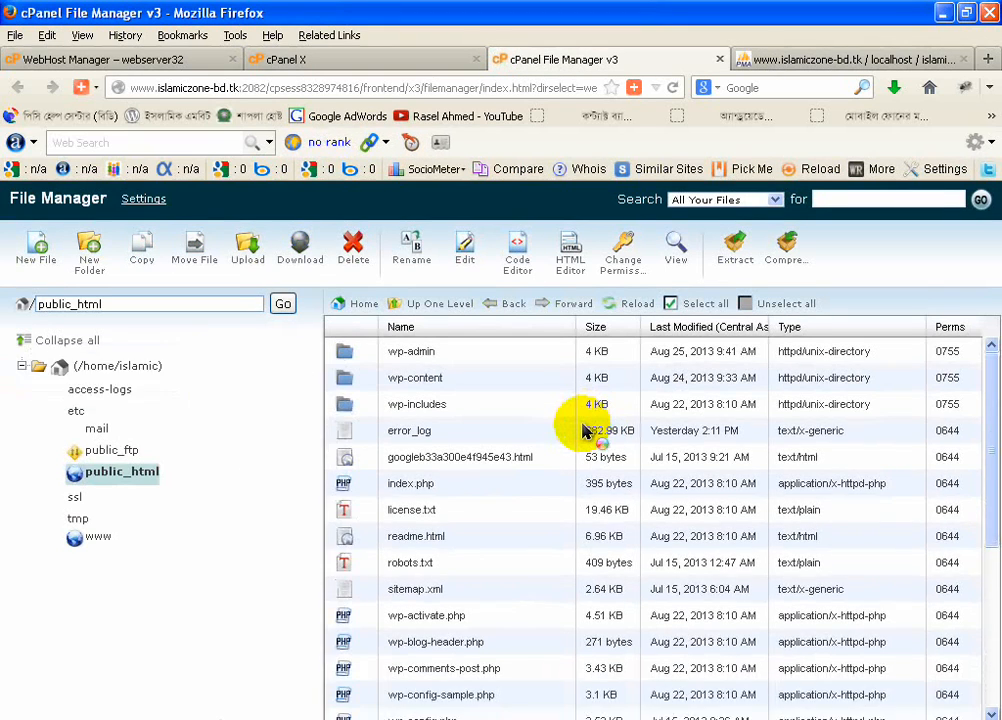
scroll(530, 440, "down", 1)
scroll(527, 433, "down", 5)
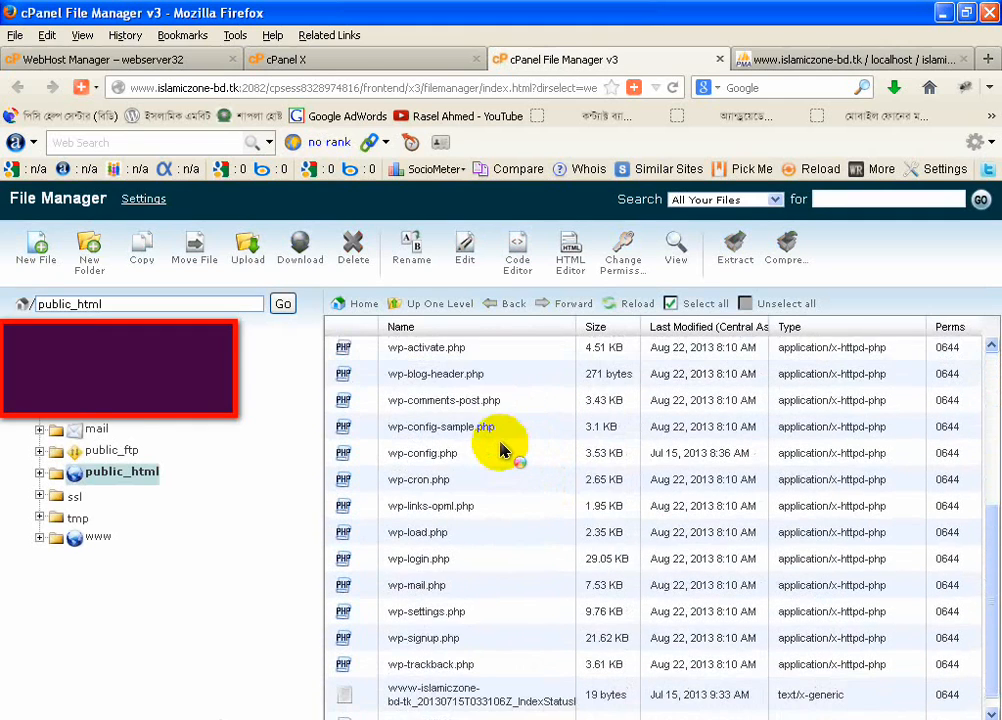
scroll(501, 445, "up", 5)
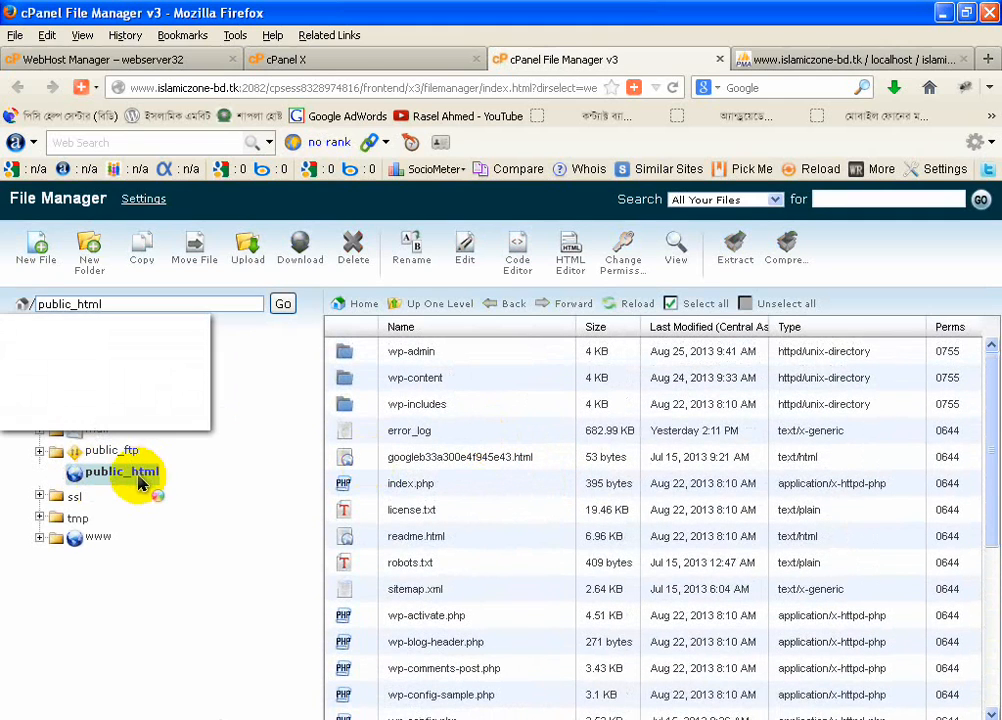
scroll(460, 550, "down", 5)
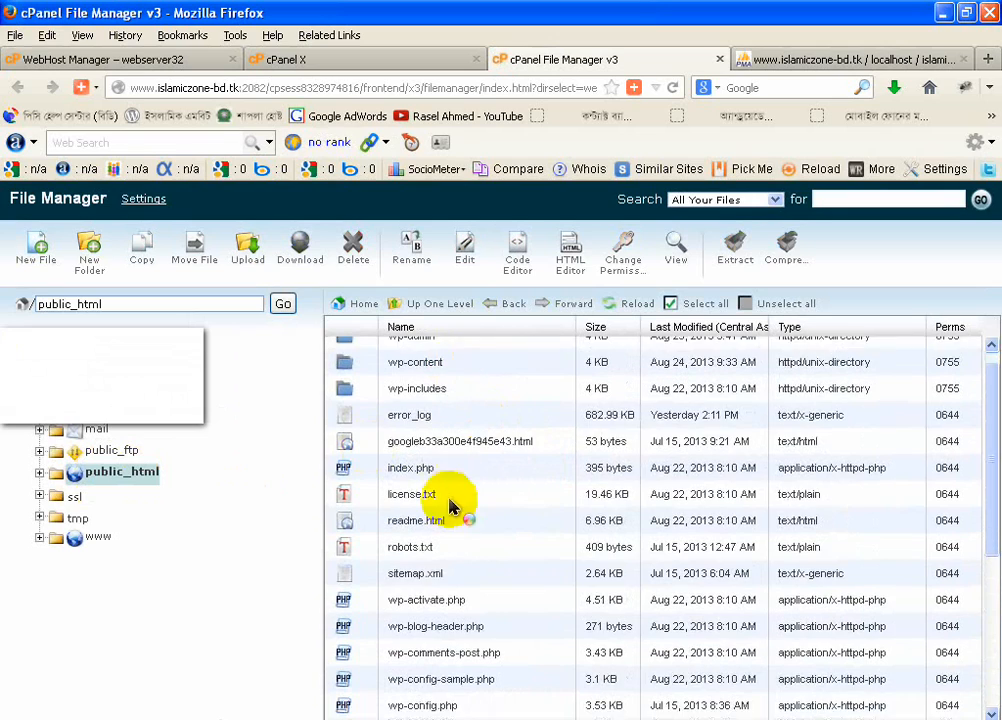
scroll(473, 625, "up", 1)
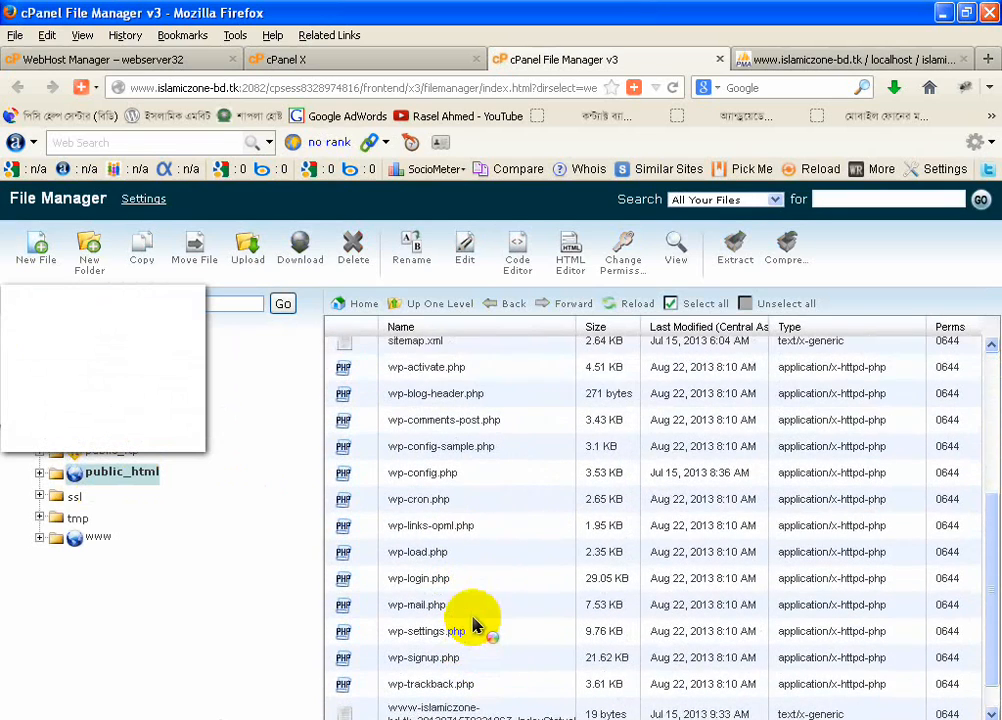
scroll(510, 510, "up", 4)
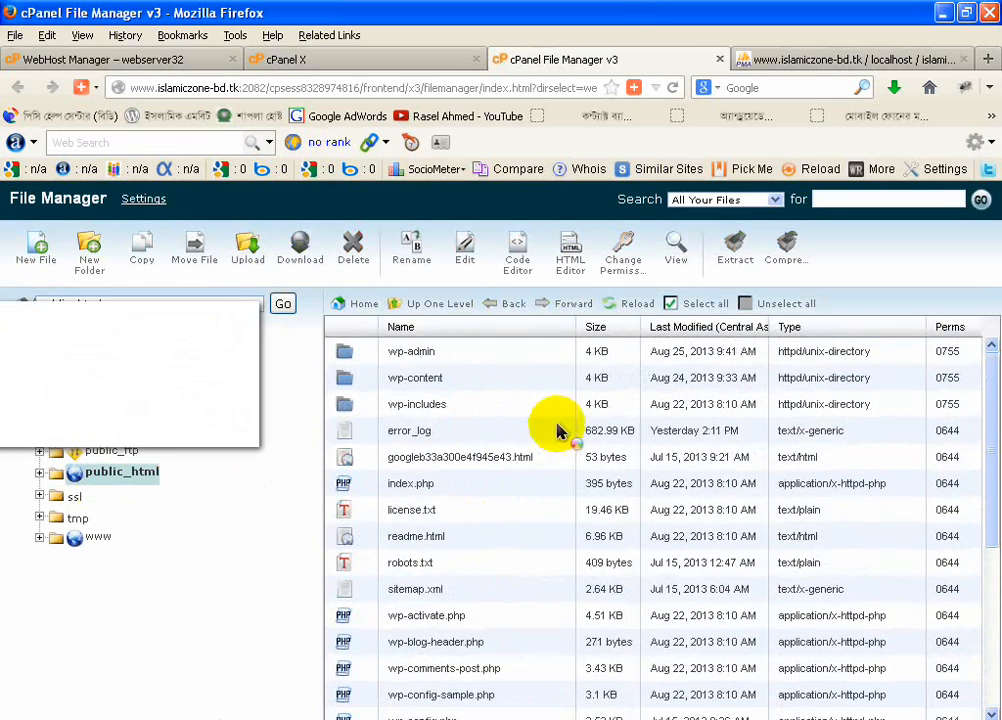
Compress all files and folders in public_html into the Zip archive /public_html/wp-admin.zip and close the results
left_click(698, 307)
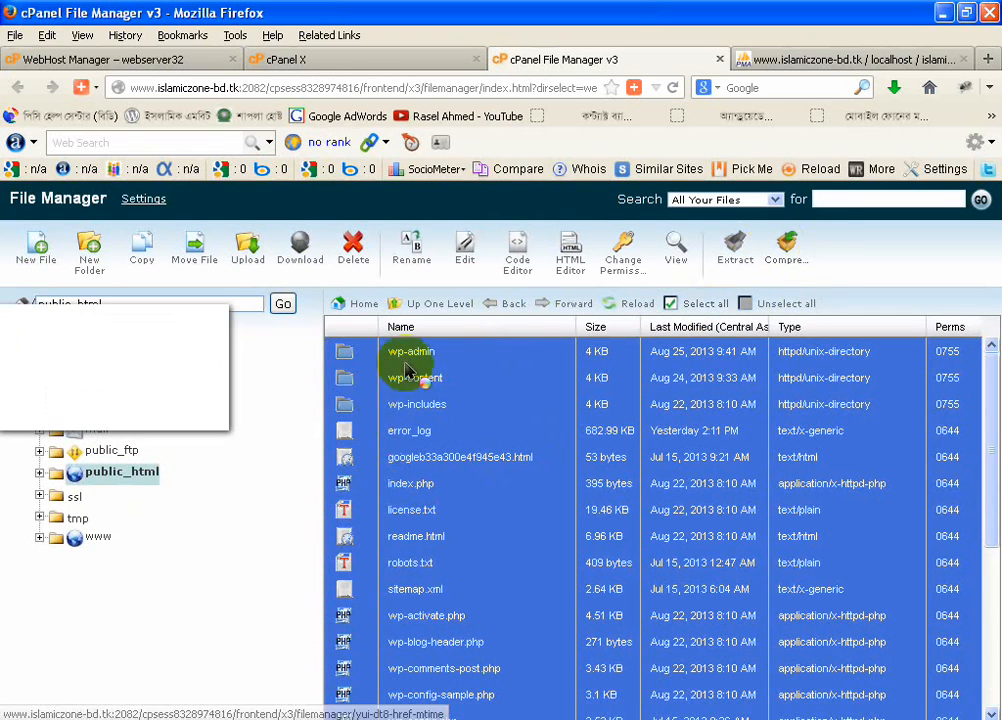
left_click(785, 250)
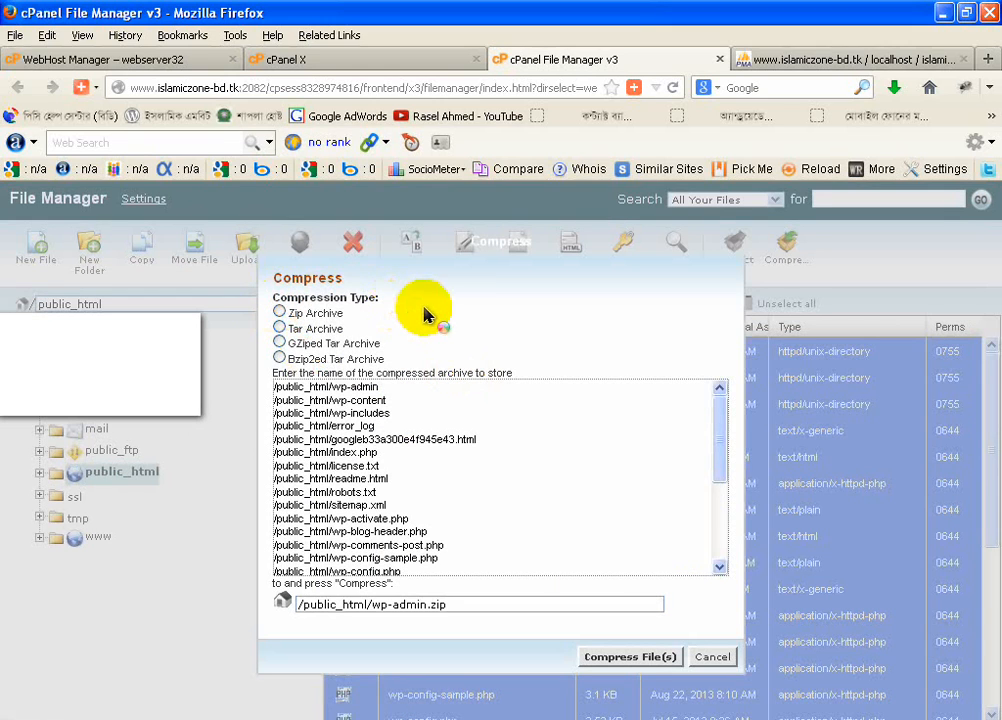
left_click(280, 314)
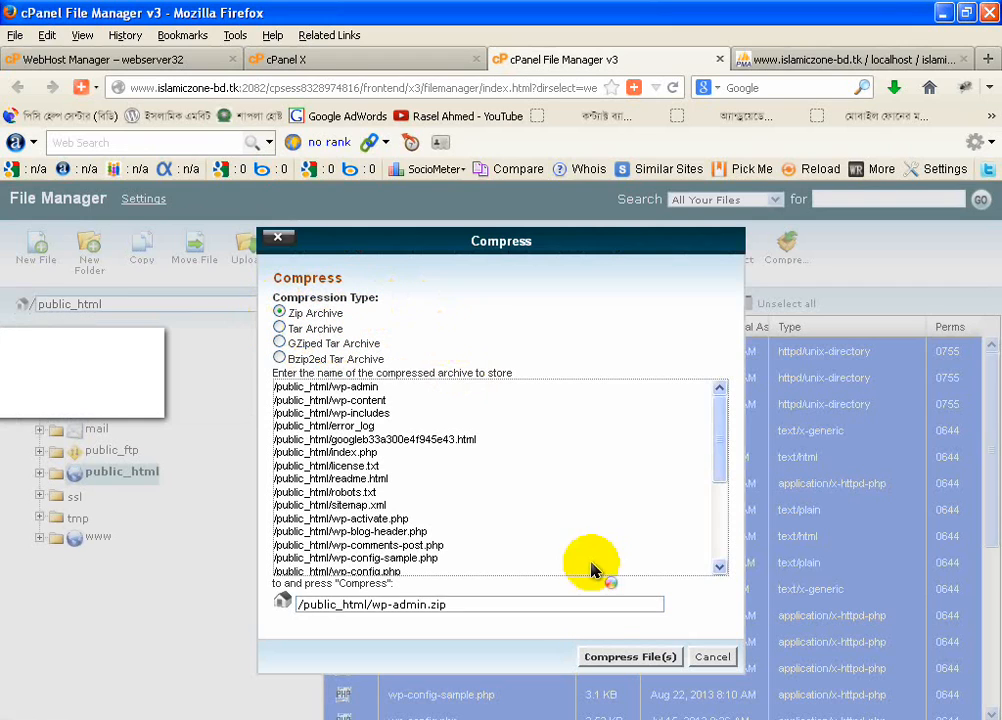
left_click(614, 660)
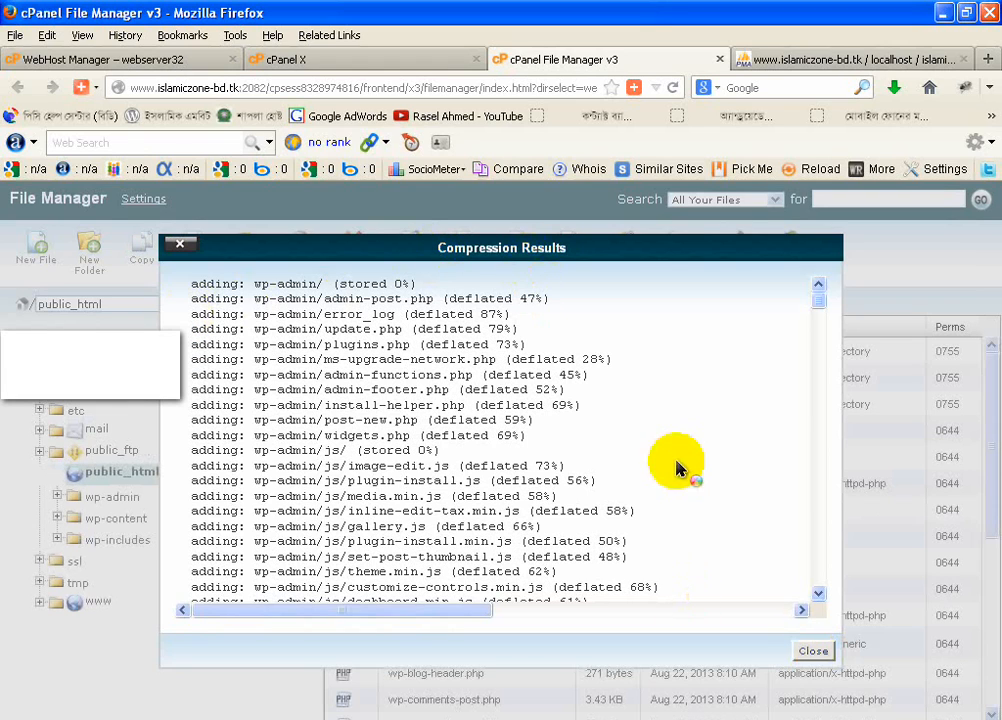
left_click(808, 653)
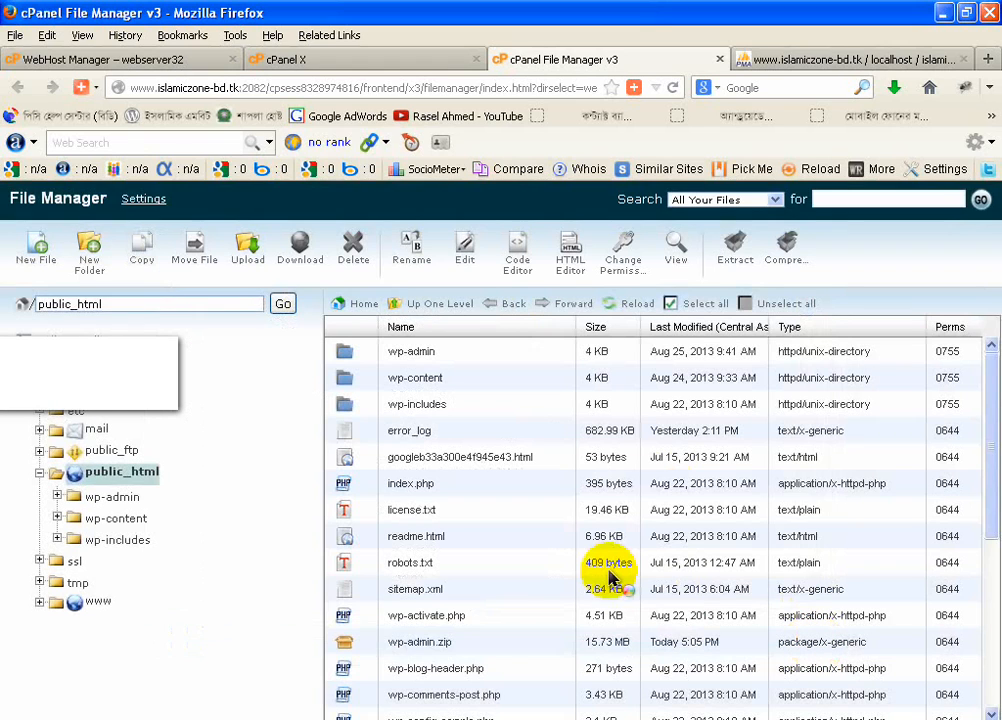
Start downloading wp-admin.zip from File Manager to My Documents\Downloads\Compressed and cancel the transfer
left_click(400, 650)
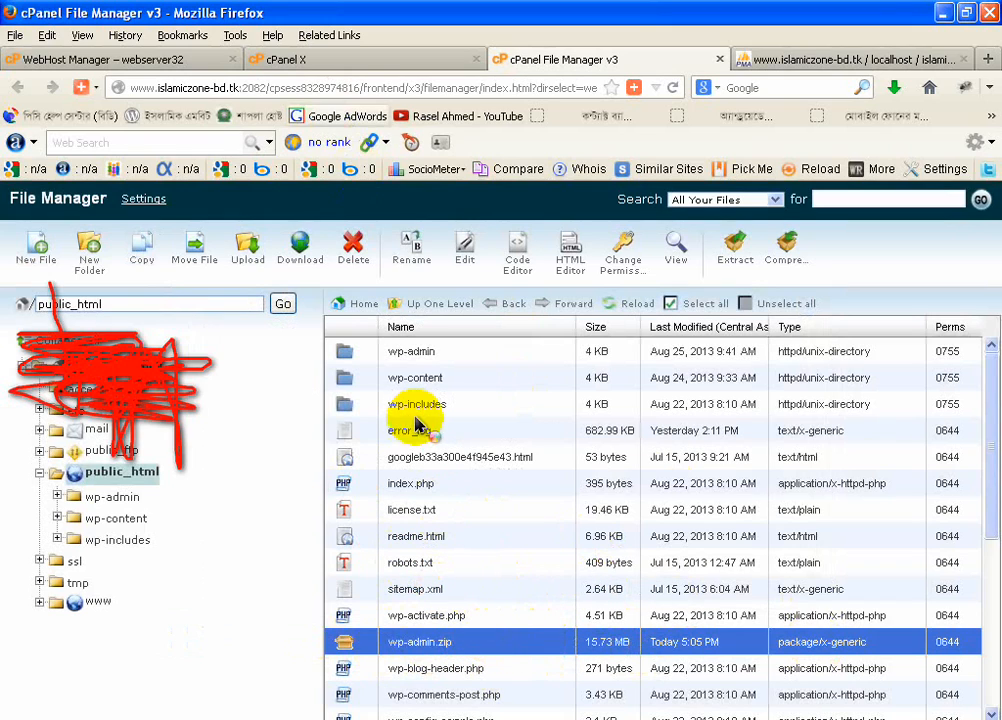
left_click(303, 243)
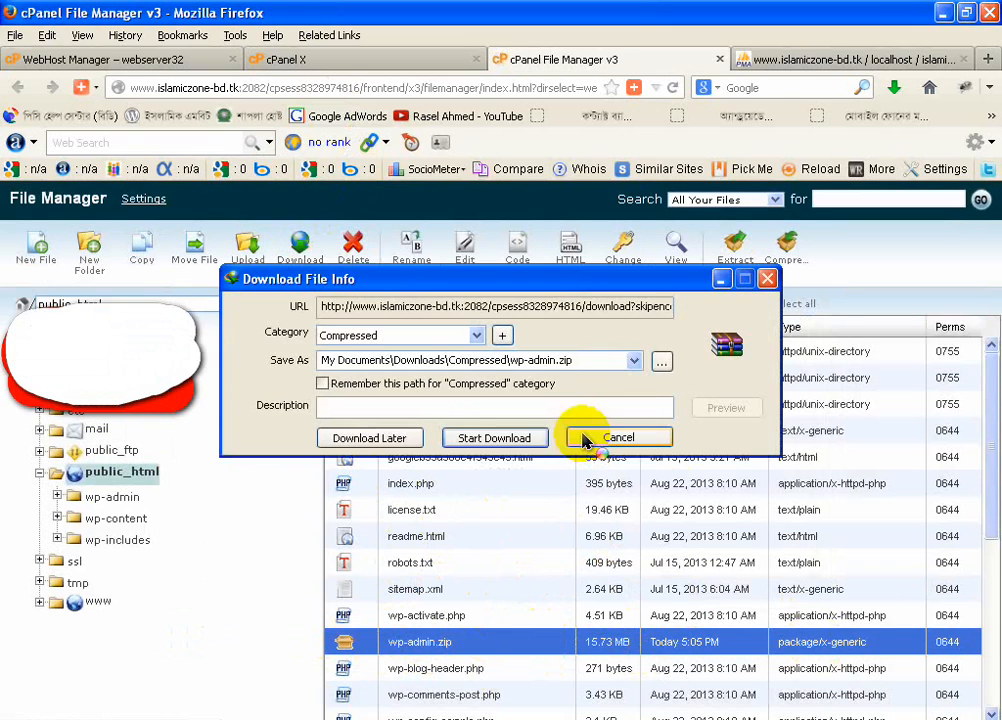
left_click(508, 443)
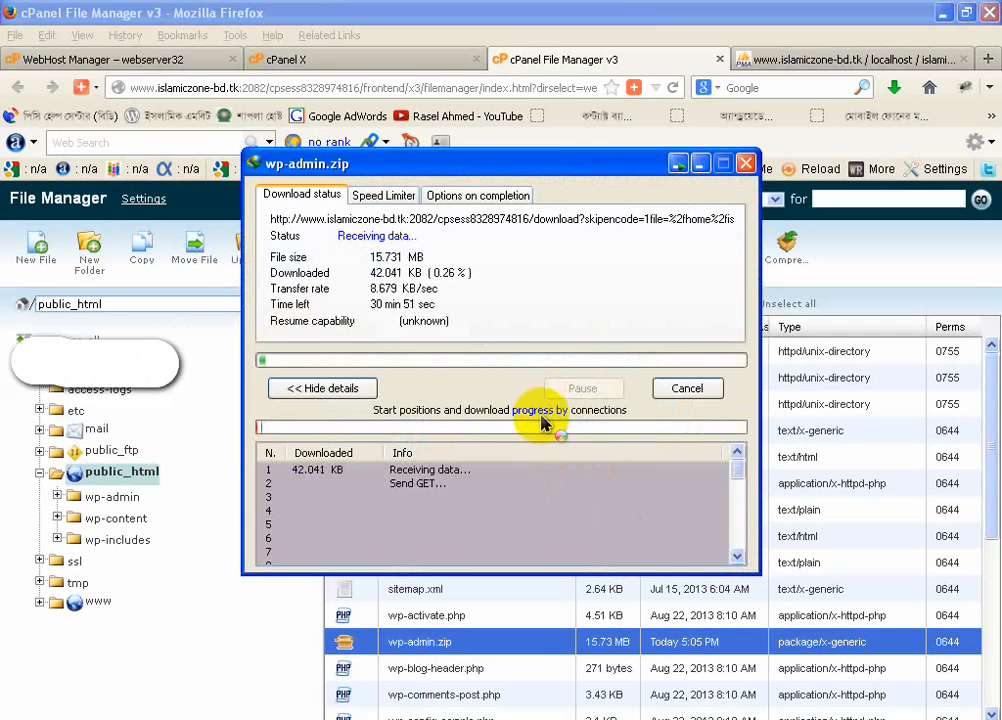
left_click(686, 392)
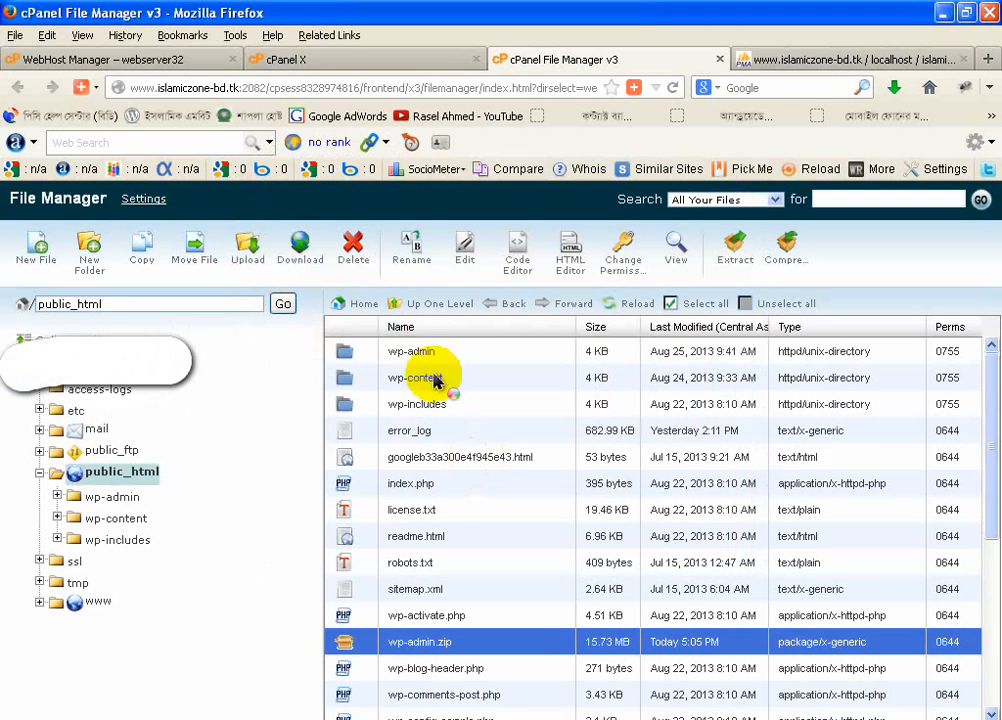
Switch to phpMyAdmin and open the table structure of the islamic_wp database
left_click(331, 58)
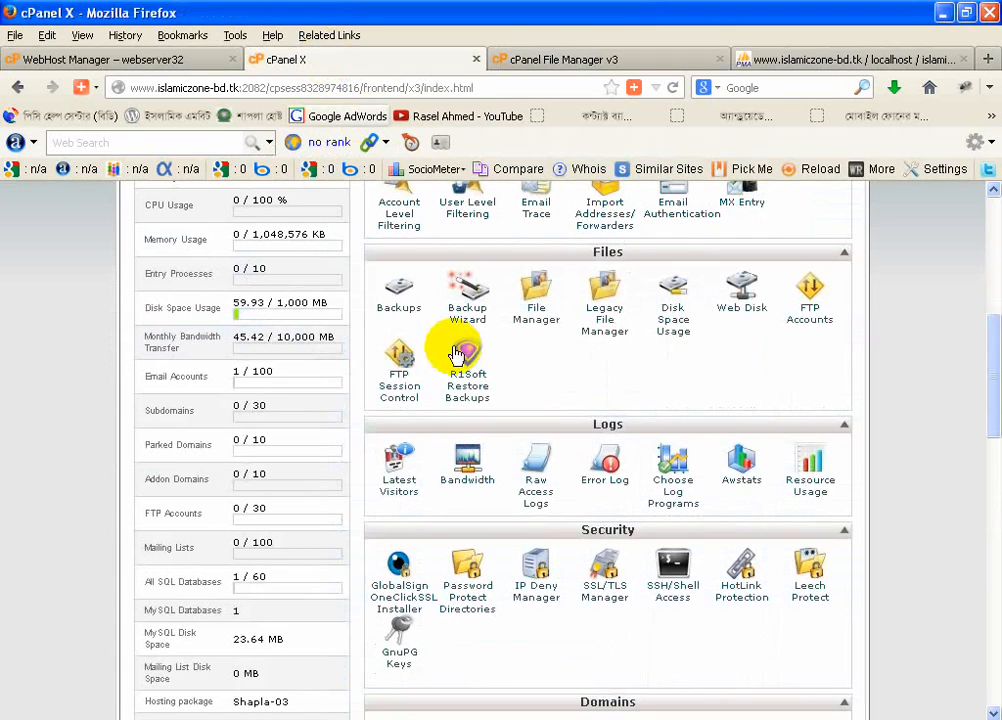
scroll(535, 517, "down", 4)
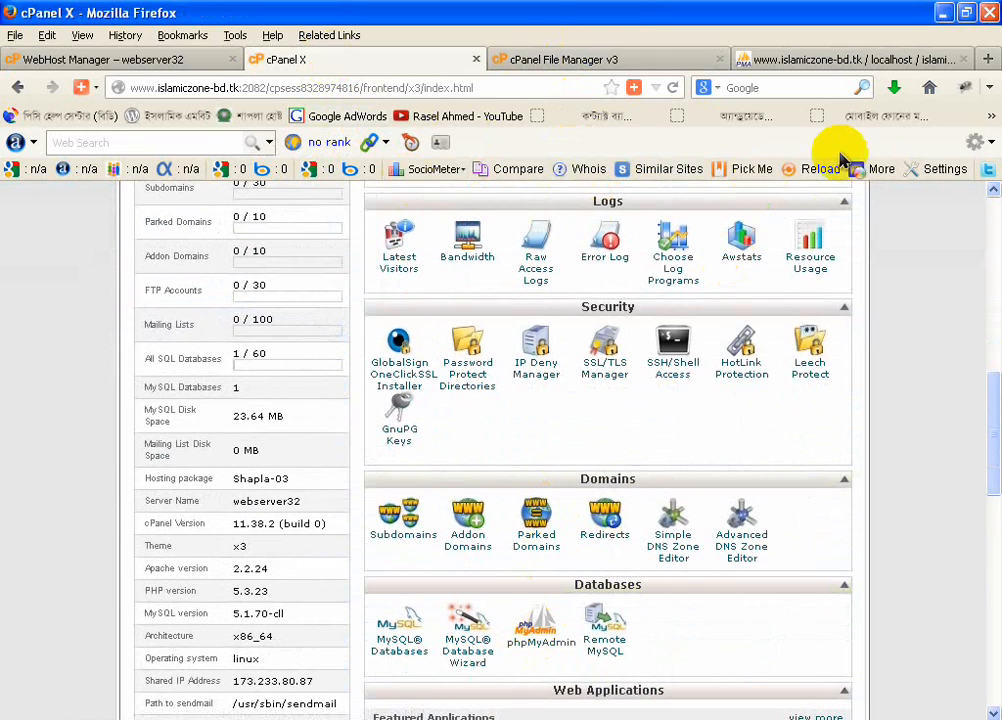
left_click(806, 68)
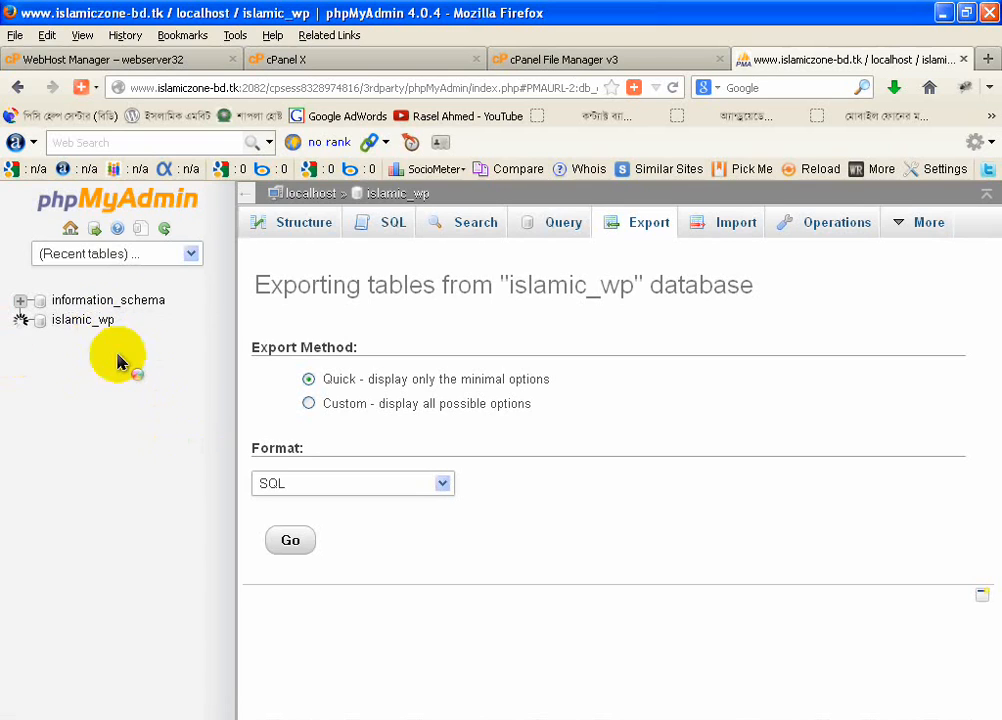
left_click(63, 320)
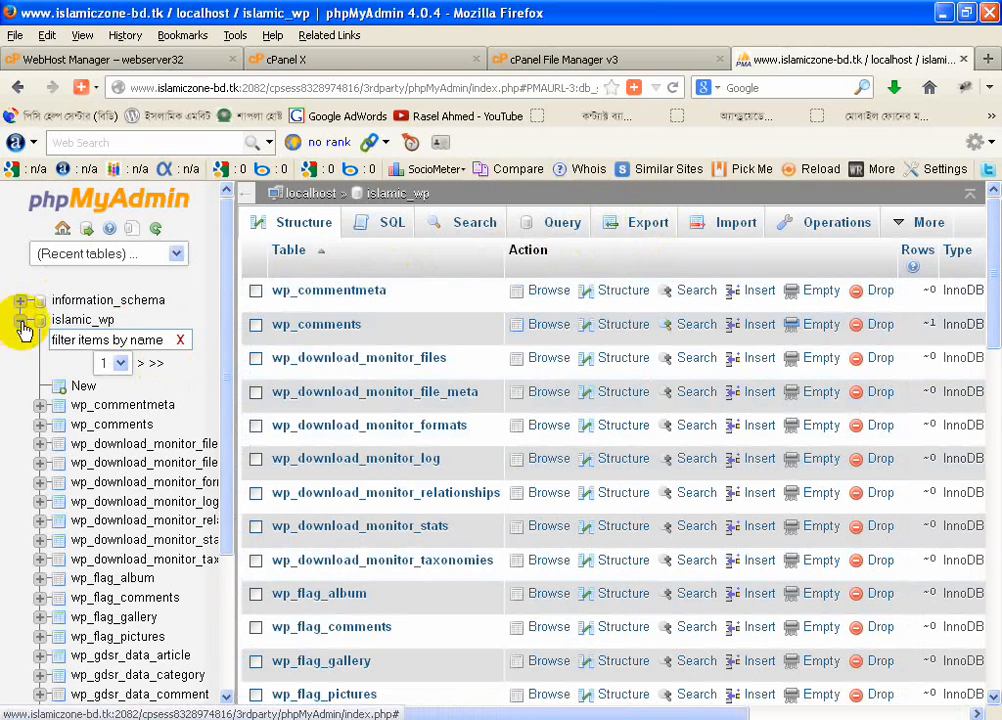
Export the islamic_wp database in SQL format with the Quick method, save islamic_wp.sql and close phpMyAdmin
left_click(649, 226)
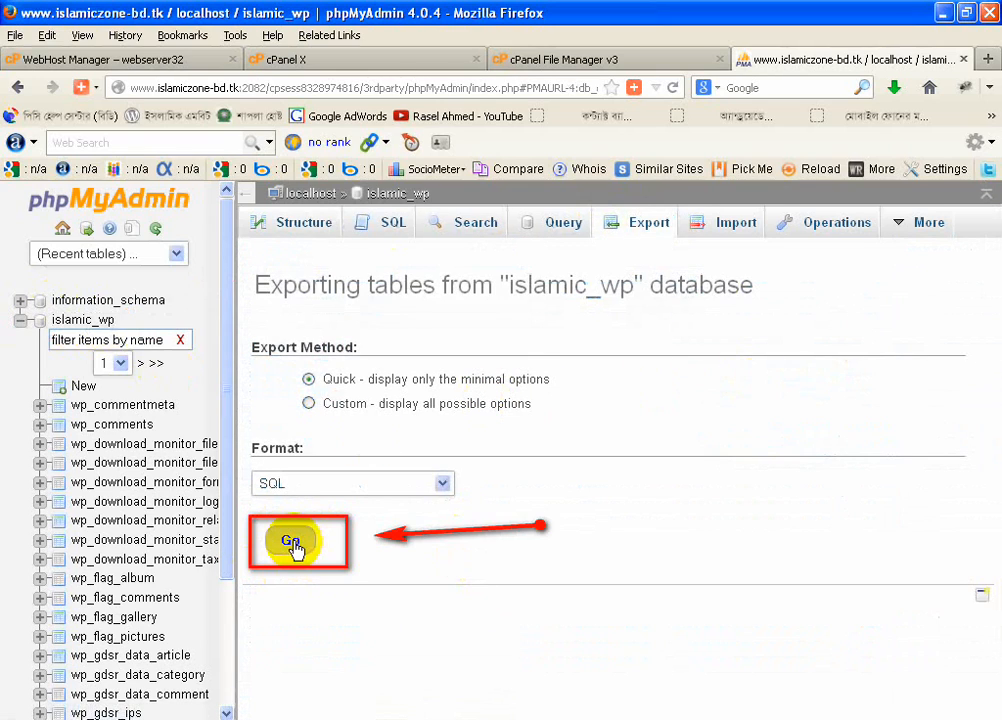
left_click(292, 545)
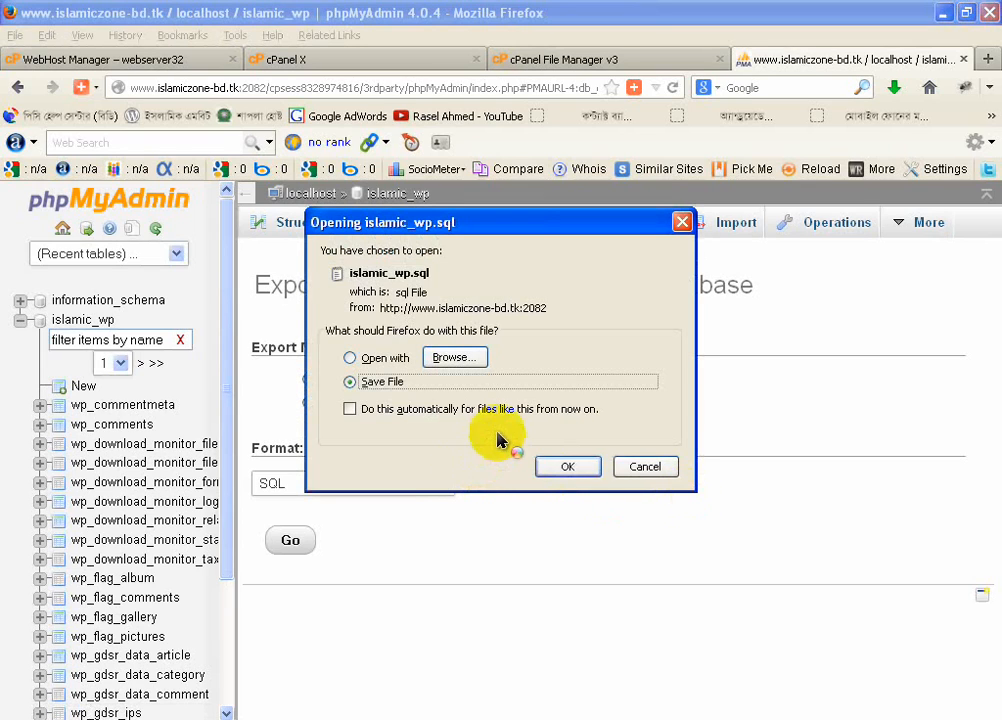
left_click(565, 468)
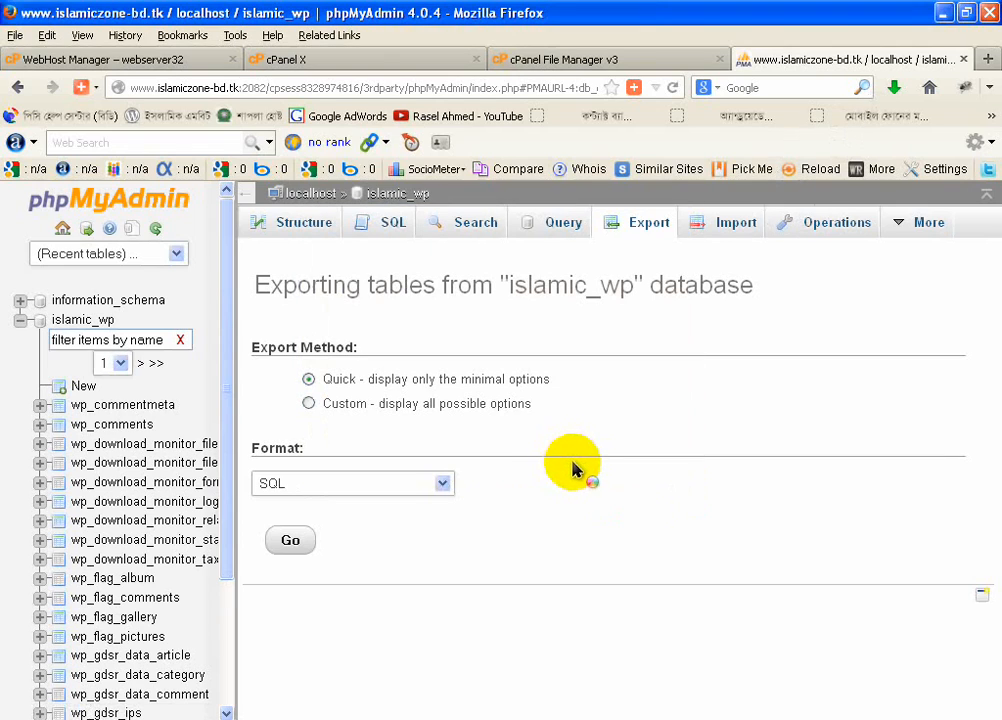
left_click(888, 88)
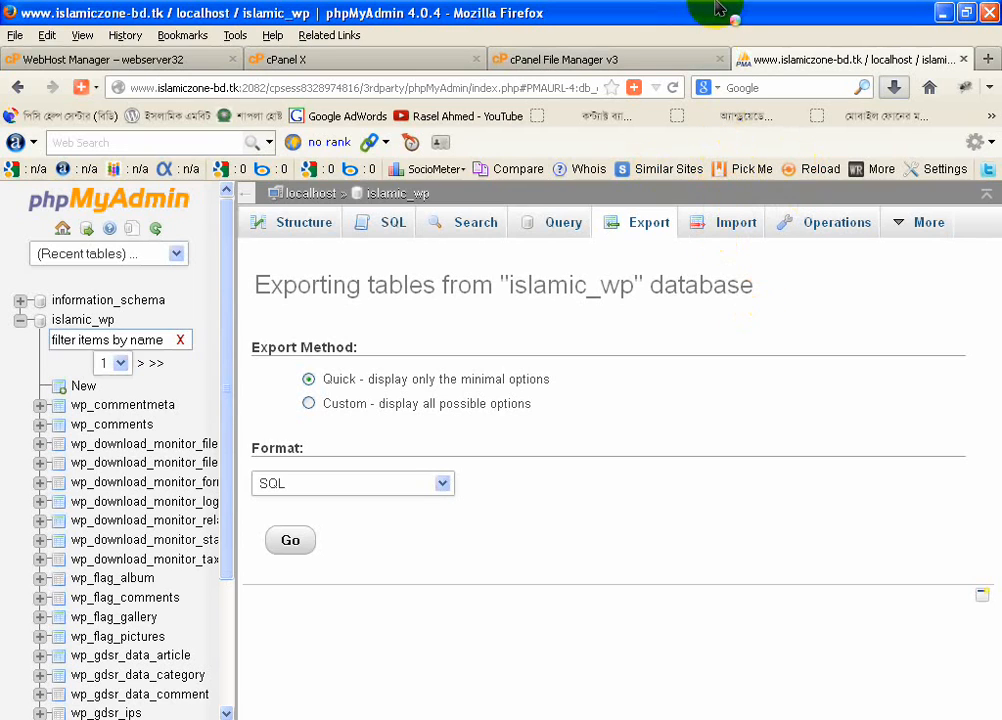
left_click(963, 59)
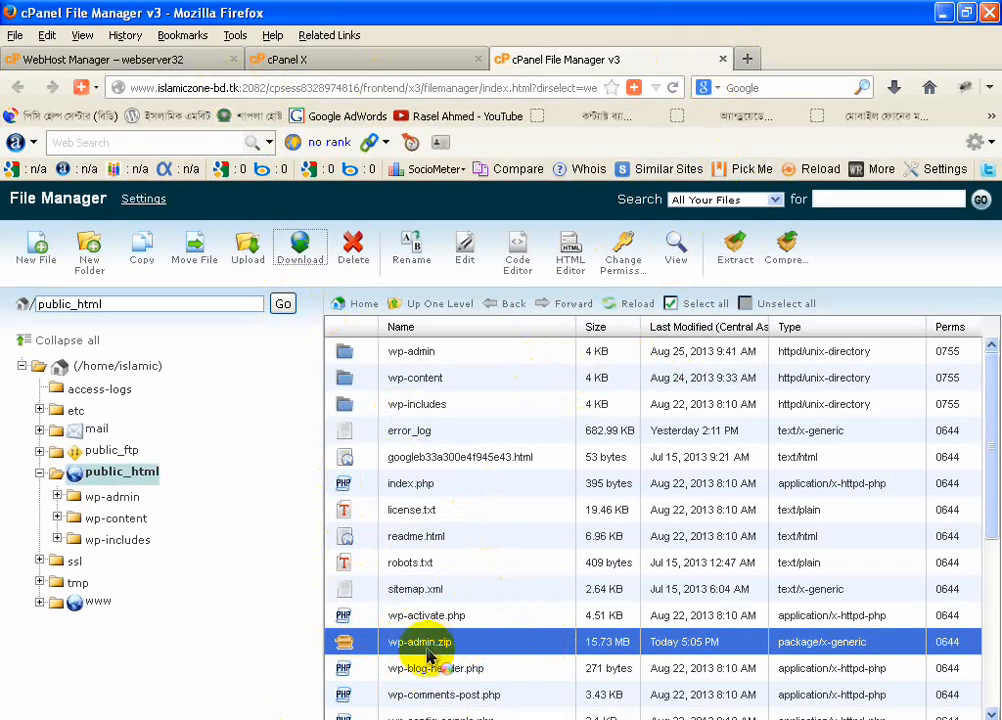
left_click(747, 59)
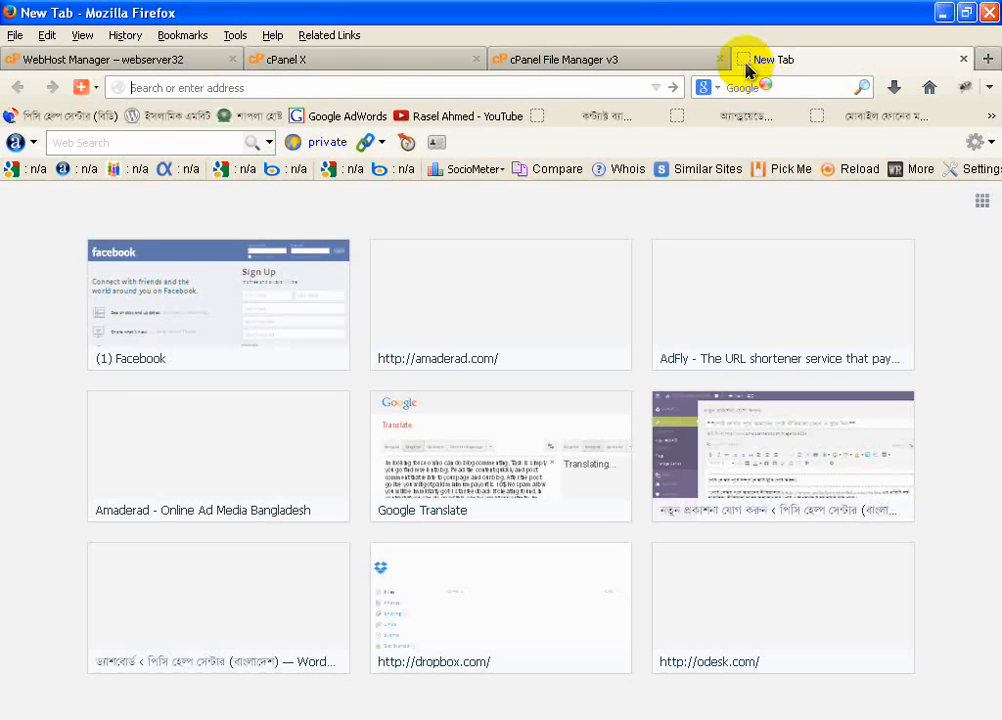
type("যযয")
key("BackSpace")
key("BackSpace")
key("BackSpace")
left_click(586, 60)
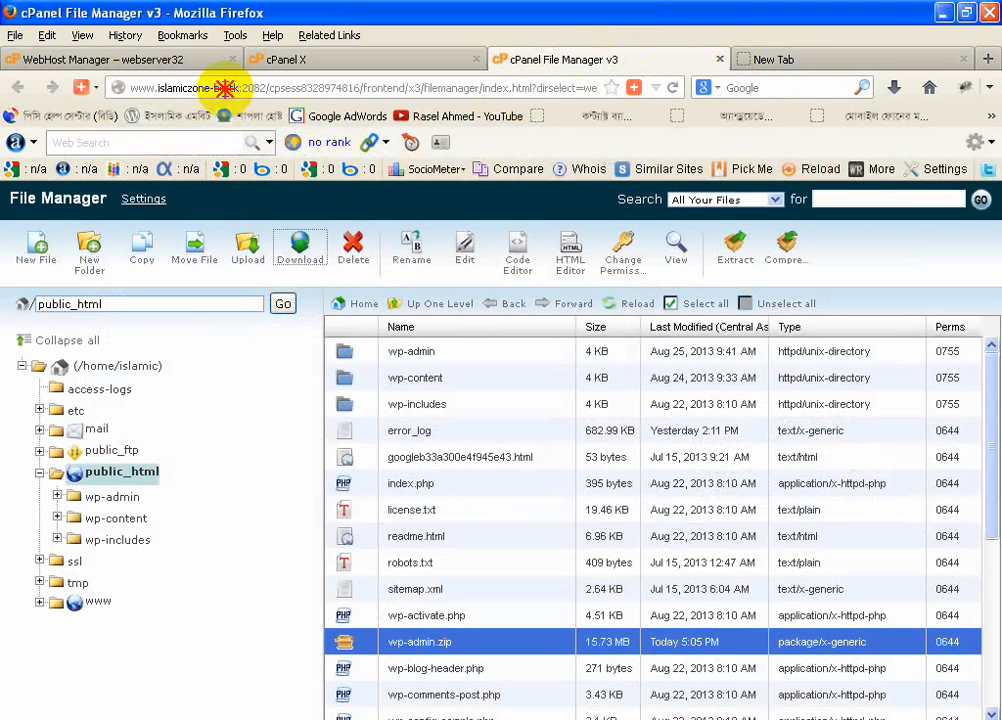
left_click_drag(238, 88, 107, 89)
left_click(742, 58)
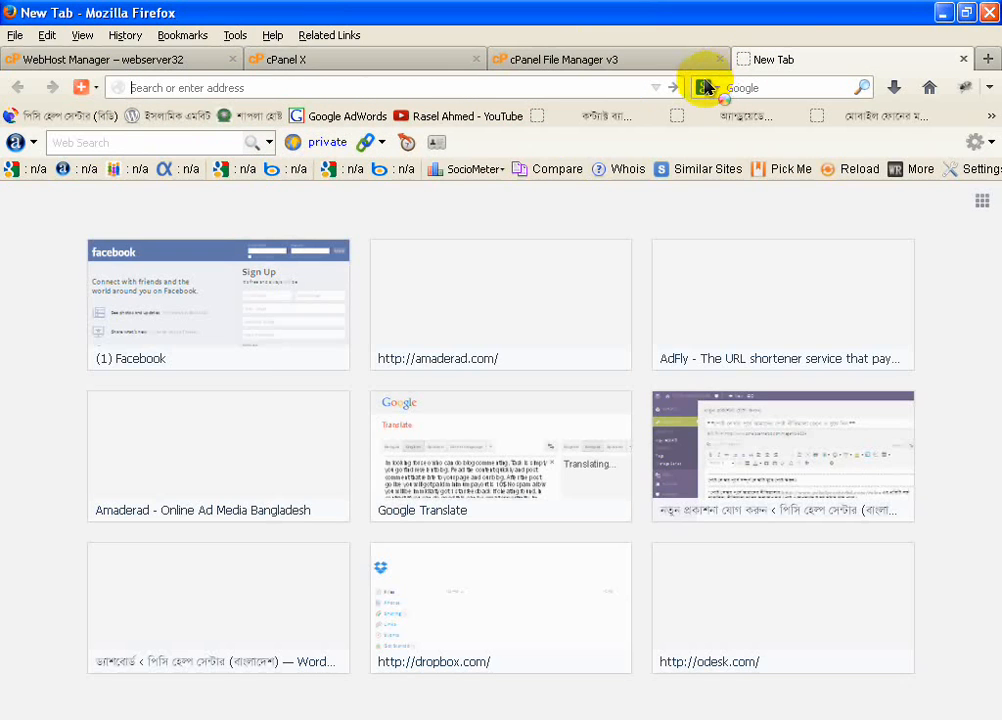
type("/wp-admin.zip")
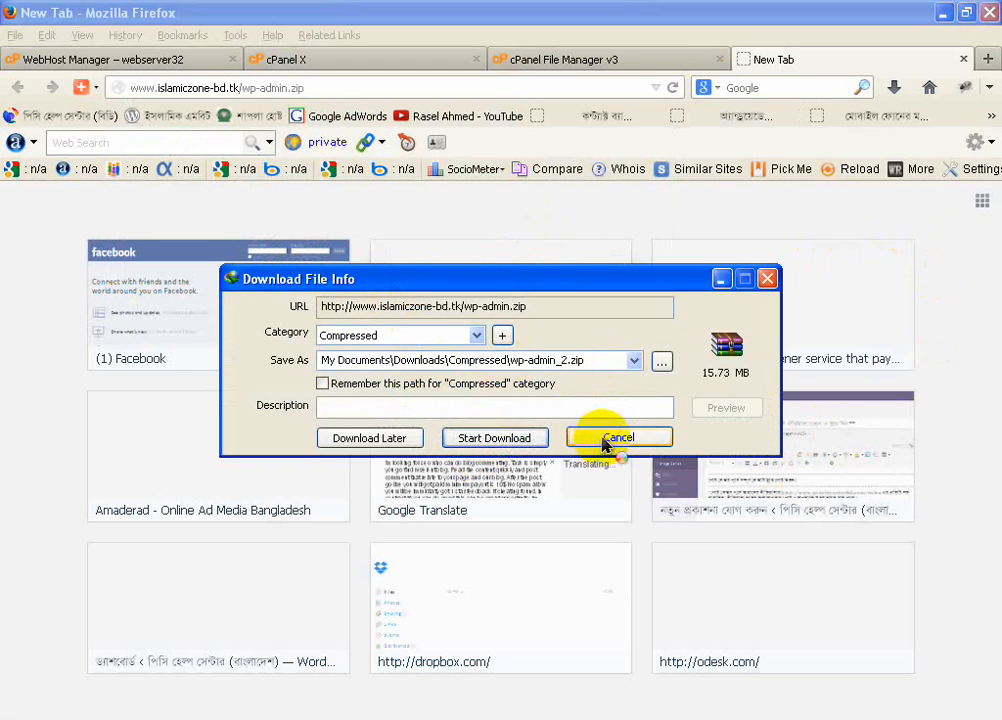
Start the direct archive download as wp-admin_2.zip, pause it and cancel it
left_click(474, 440)
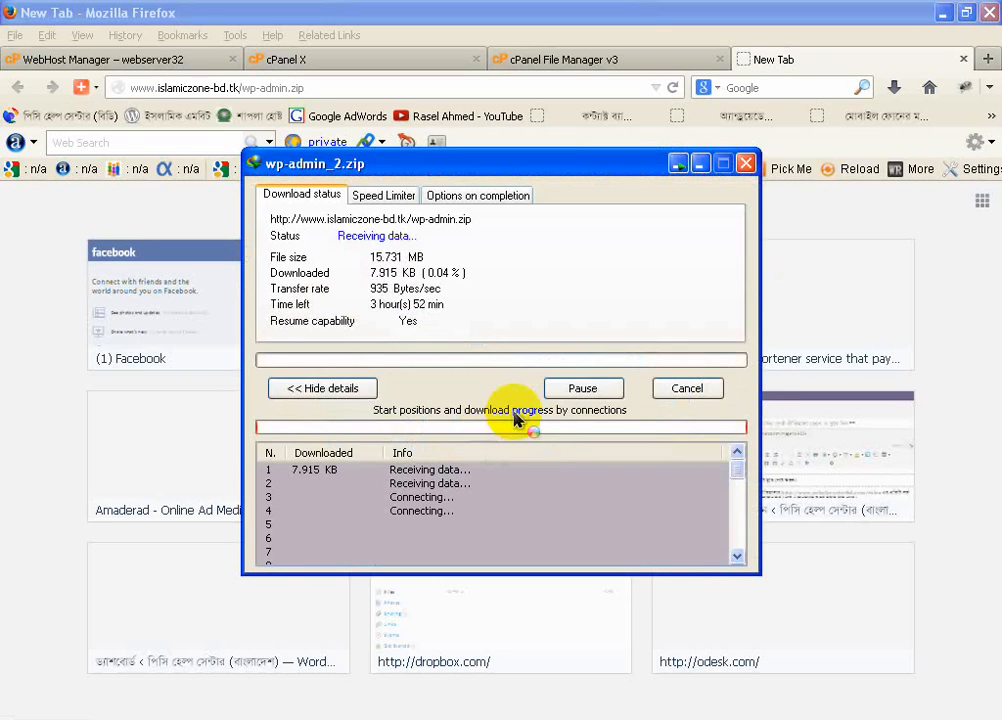
left_click(578, 390)
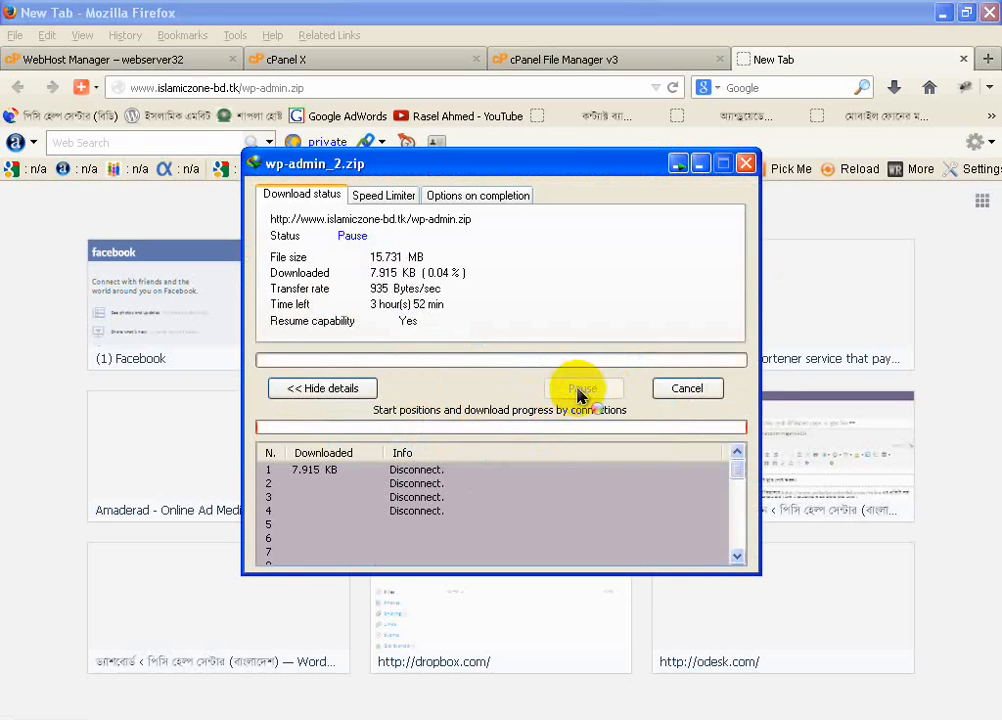
left_click(684, 396)
Return to File Manager, restart the wp-admin.zip download to check its resume capability, and cancel it
left_click(588, 62)
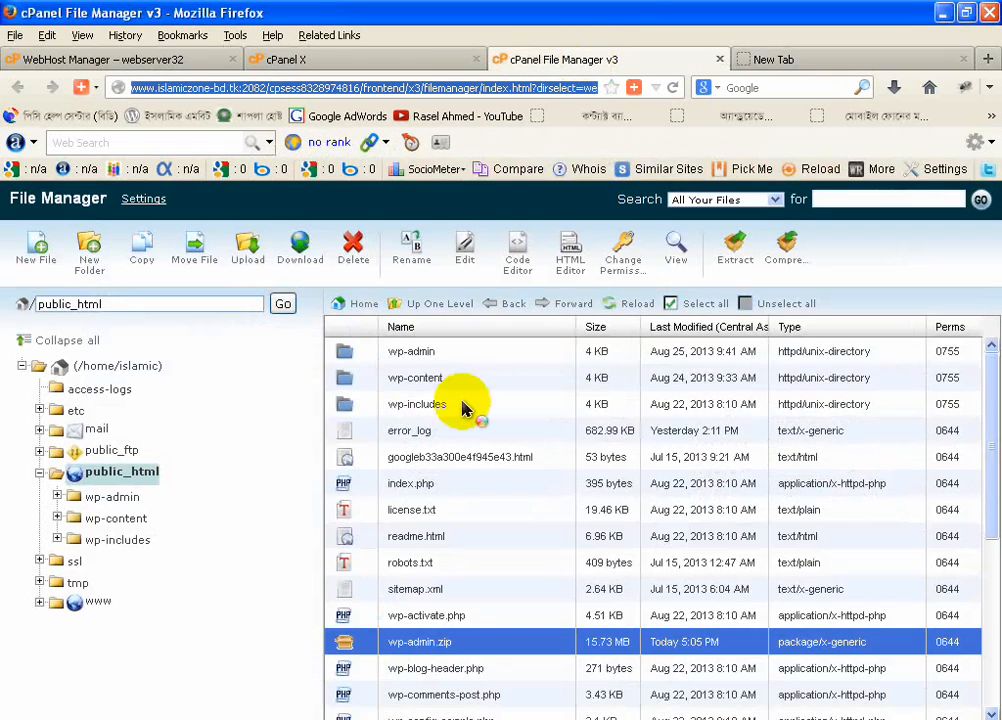
left_click(300, 245)
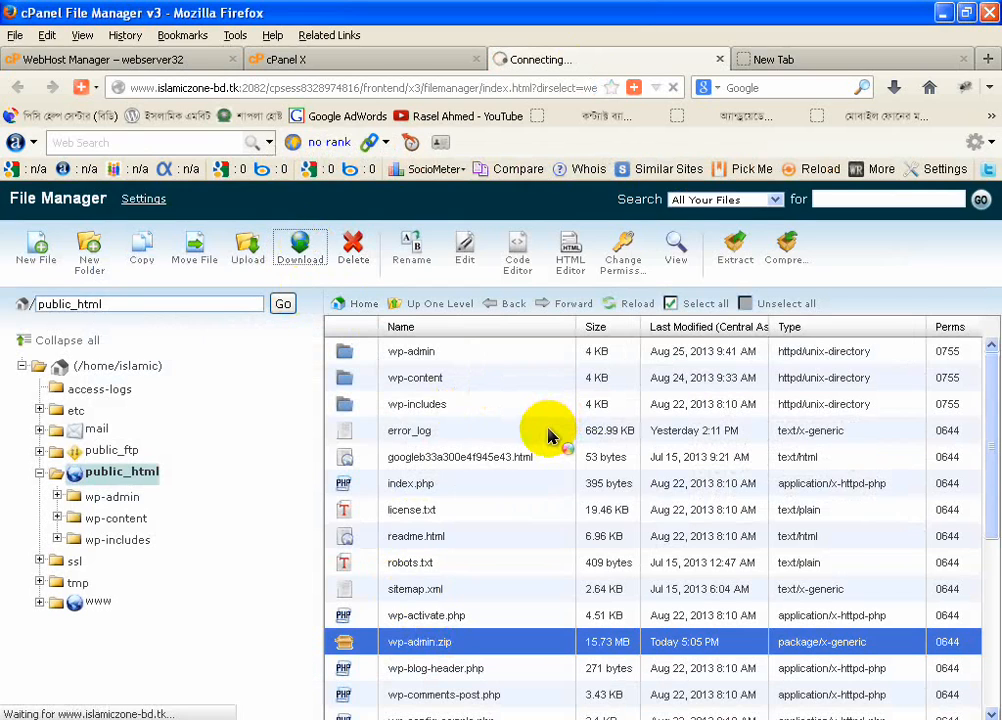
left_click(449, 442)
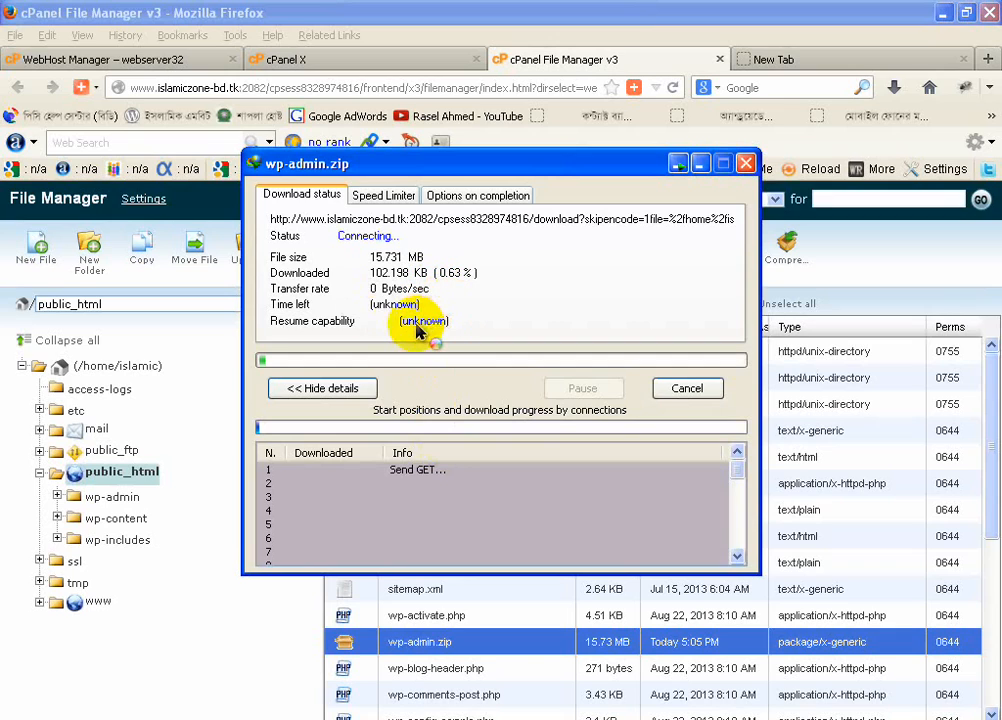
left_click(463, 385)
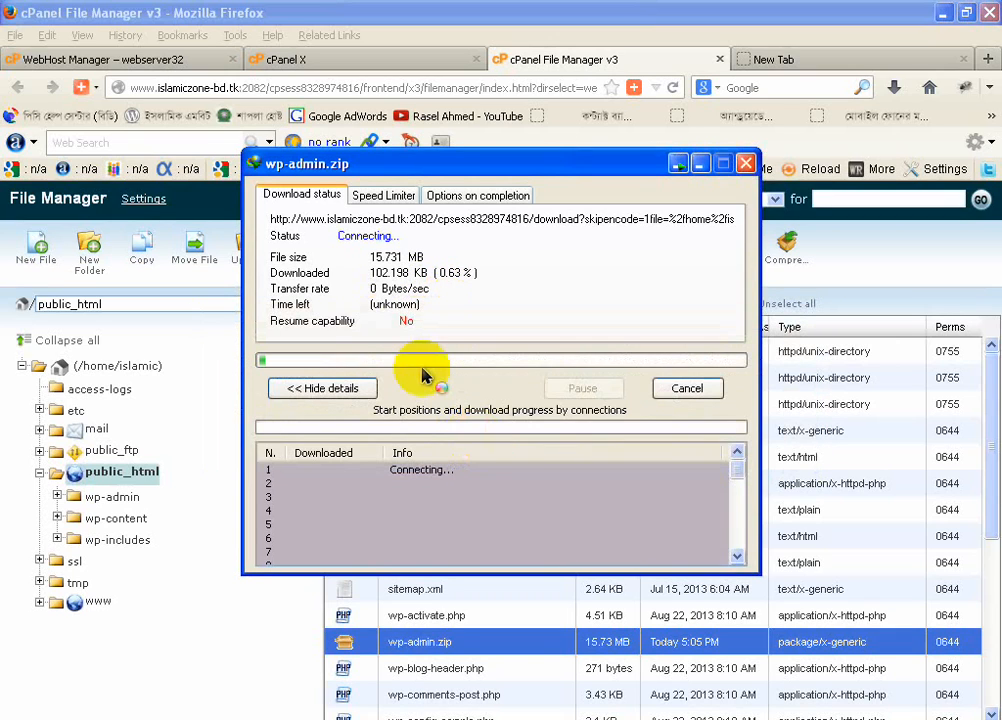
left_click(673, 389)
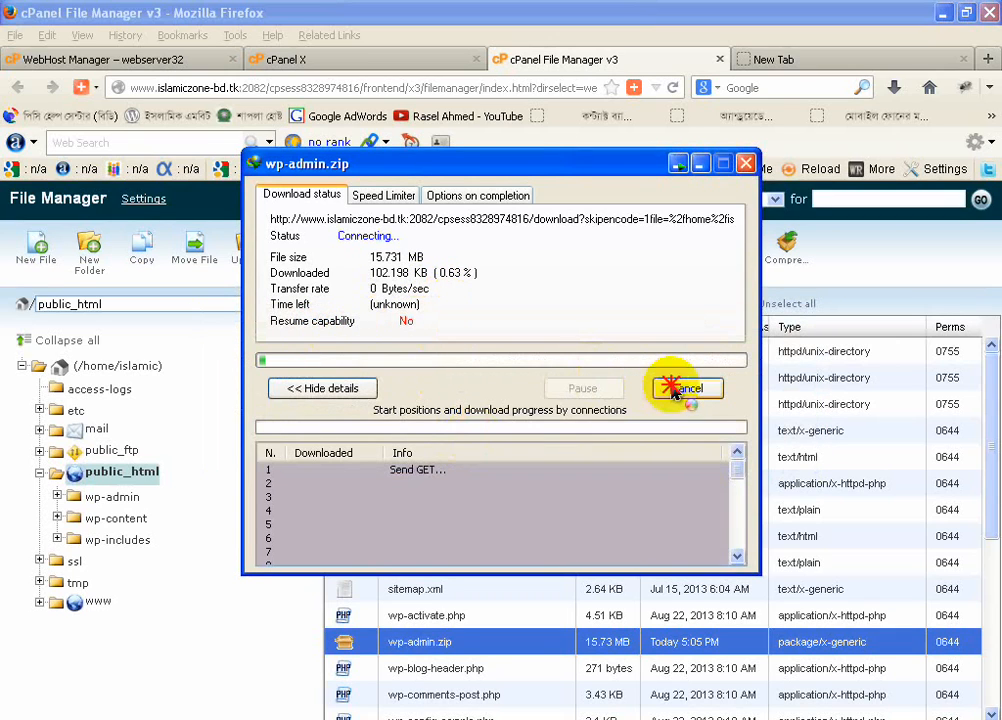
left_click(863, 55)
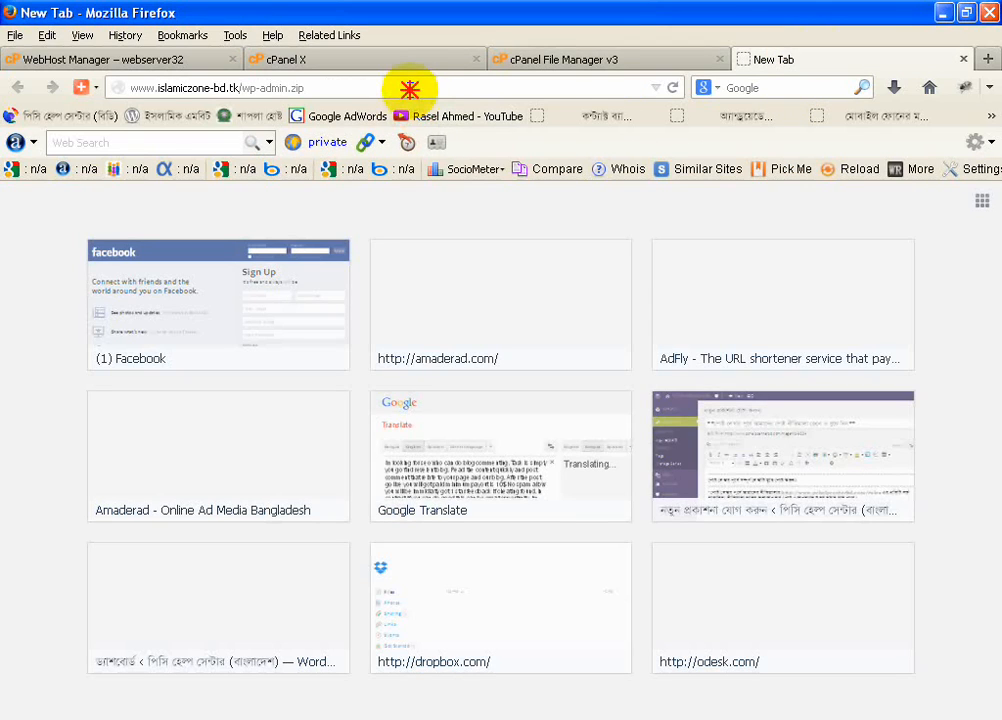
left_click(409, 90)
key("Return")
left_click(476, 440)
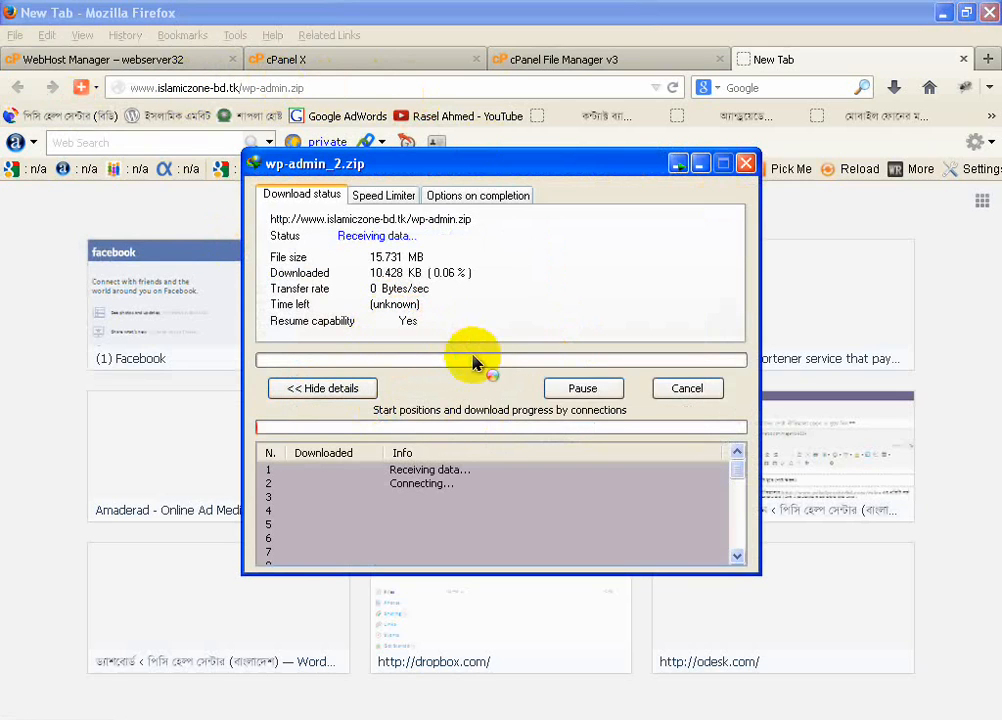
left_click(583, 389)
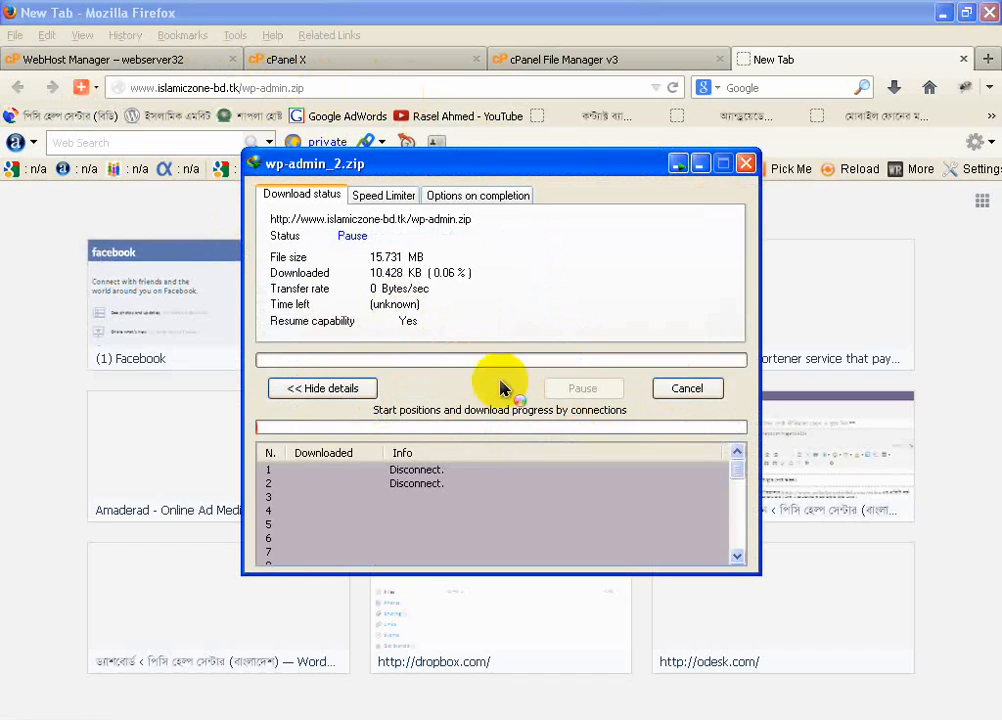
left_click(688, 390)
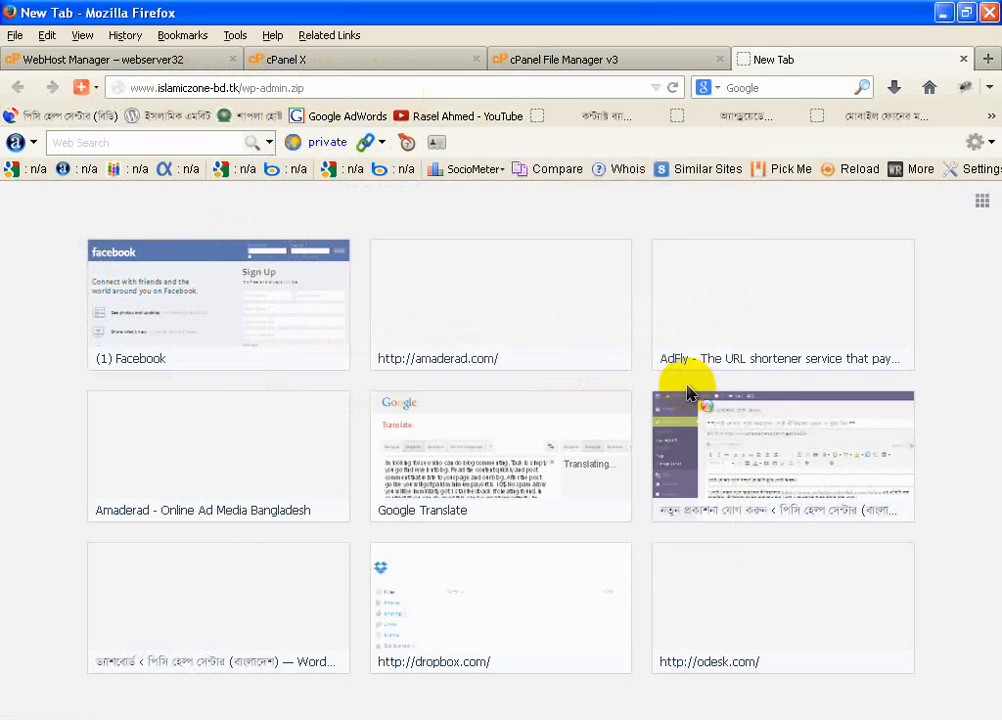
Close File Manager and return to the cPanel home page
left_click(565, 62)
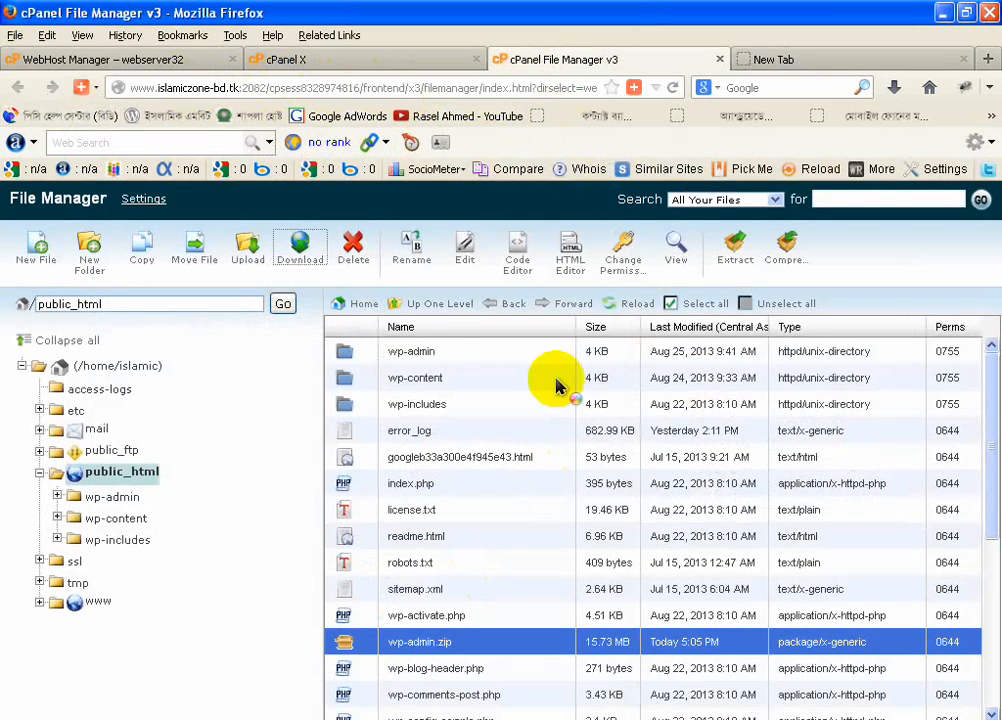
left_click(719, 59)
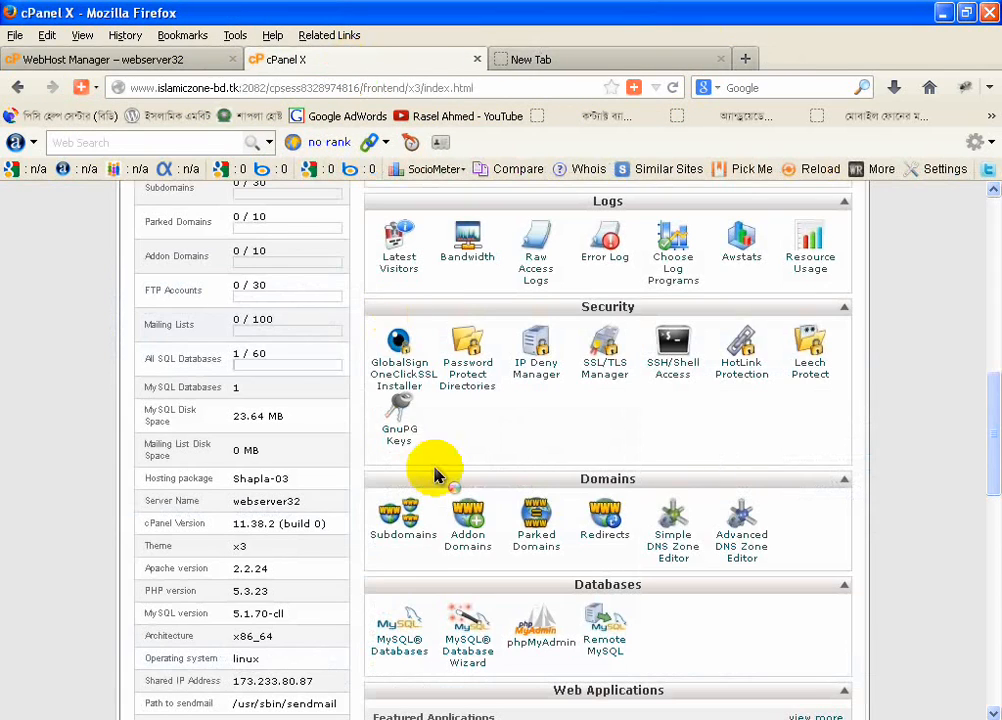
Look through the cPanel home page sections and locate the Backups tool under Files
scroll(400, 400, "up", 5)
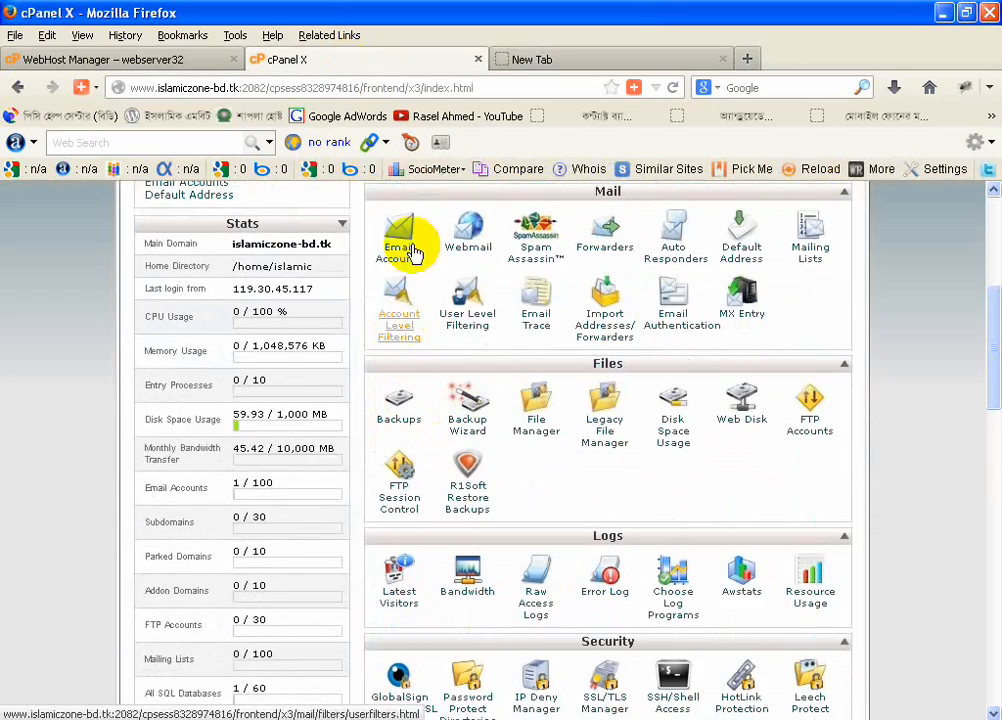
scroll(405, 330, "up", 5)
scroll(400, 300, "down", 9)
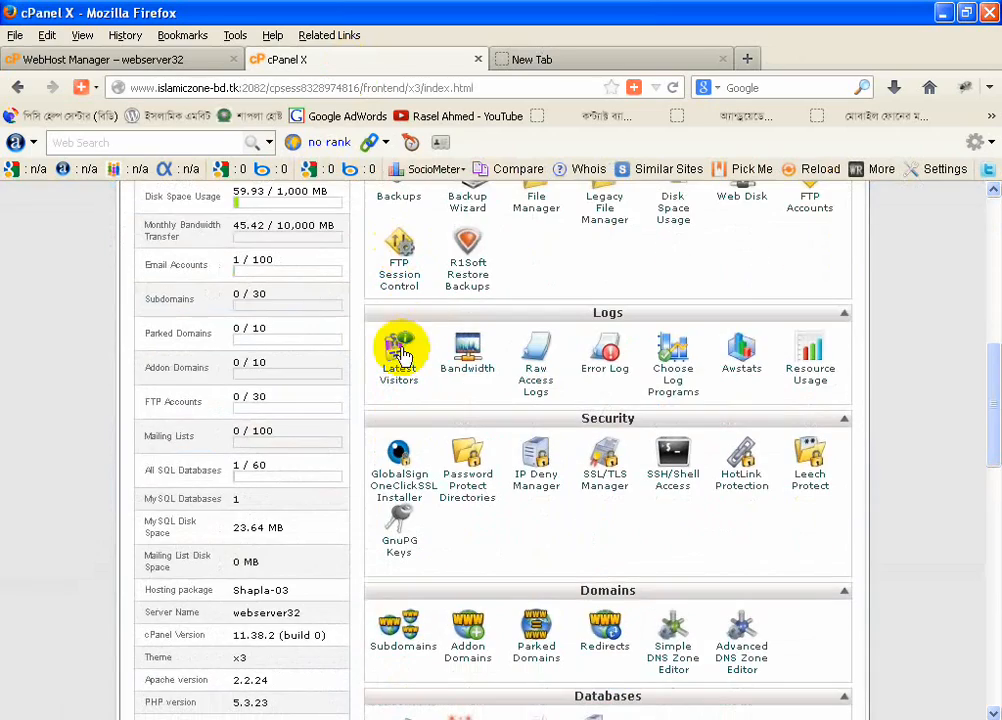
scroll(400, 340, "up", 4)
scroll(400, 360, "down", 4)
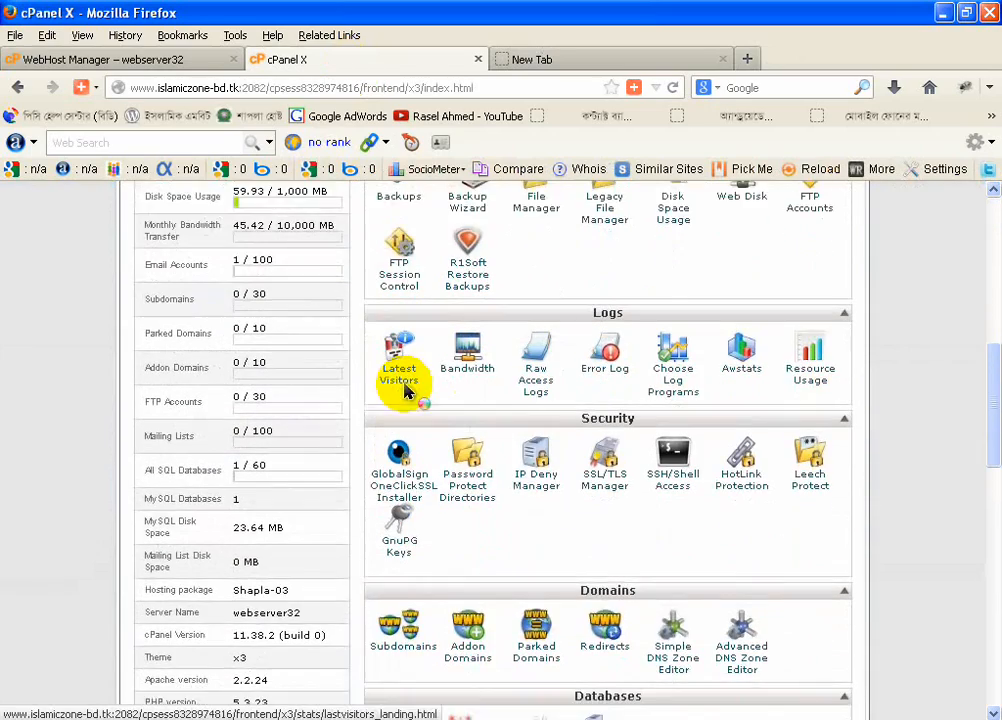
scroll(405, 390, "down", 2)
scroll(403, 390, "up", 7)
scroll(400, 388, "up", 2)
scroll(398, 392, "down", 6)
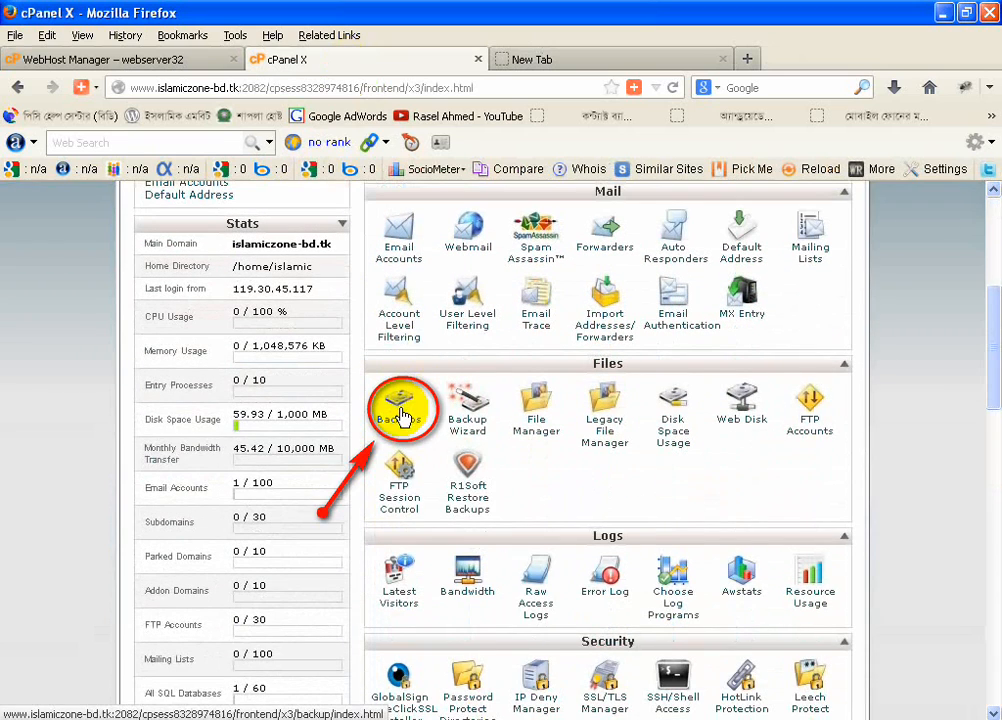
left_click(403, 416)
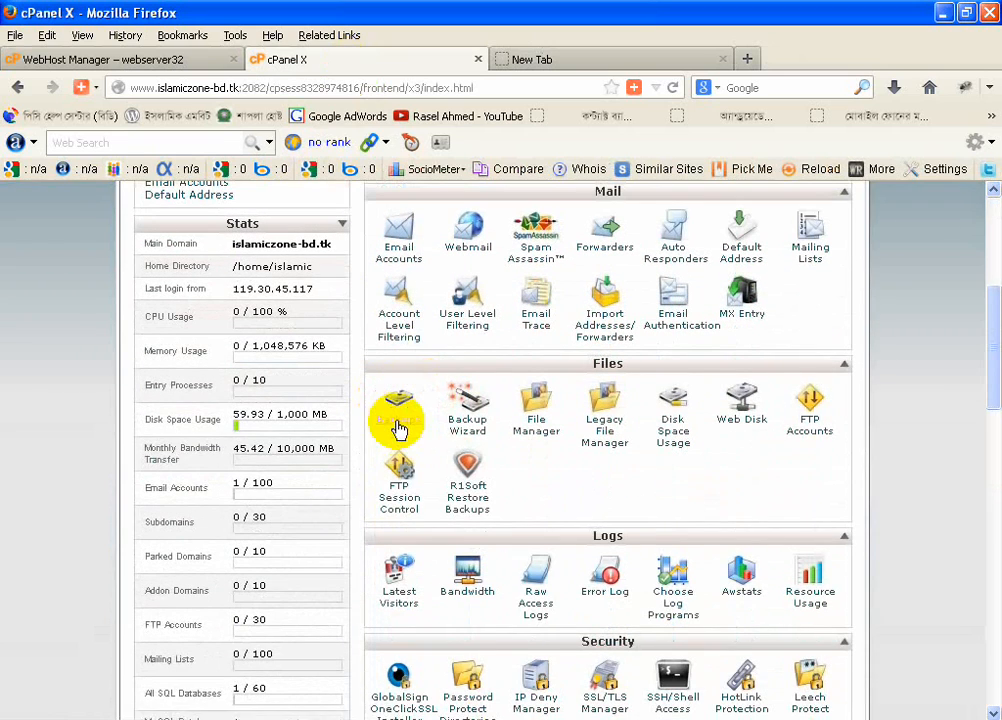
scroll(740, 480, "down", 3)
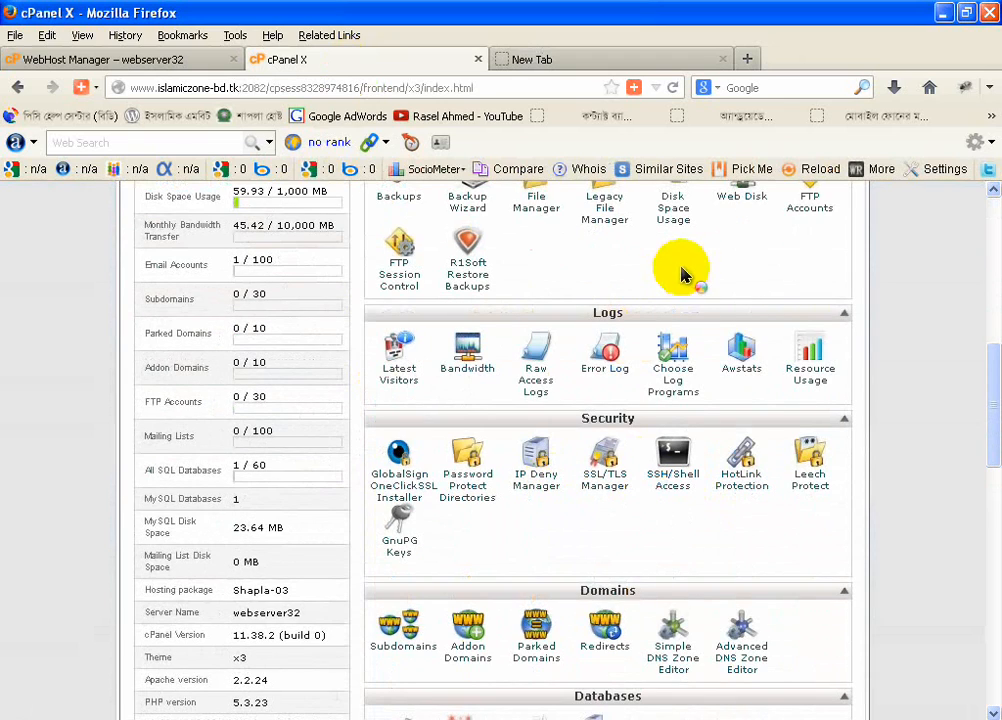